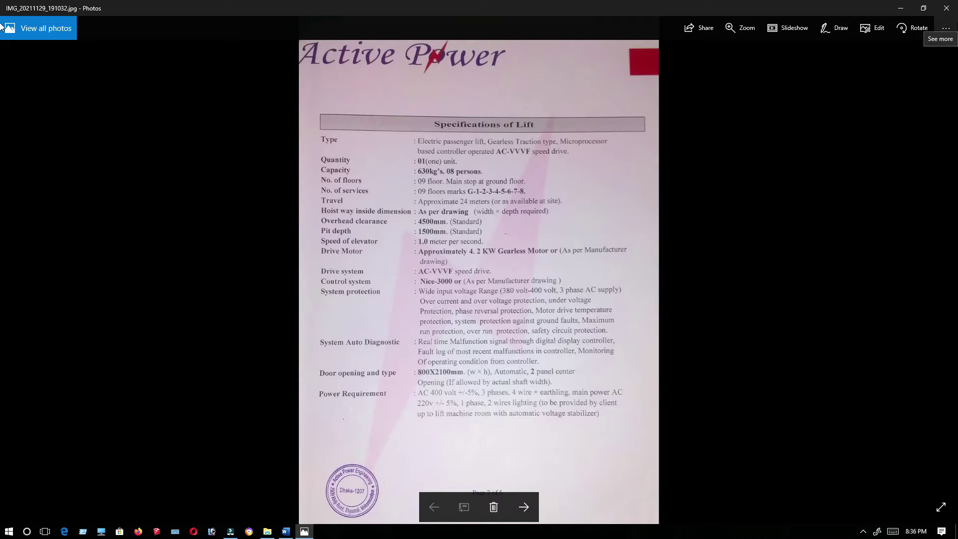
# Step: Close the photo, switch to the blank Word document and insert IMG_20211129_191032.jpg from the Desktop
pyautogui.click(953, 7)
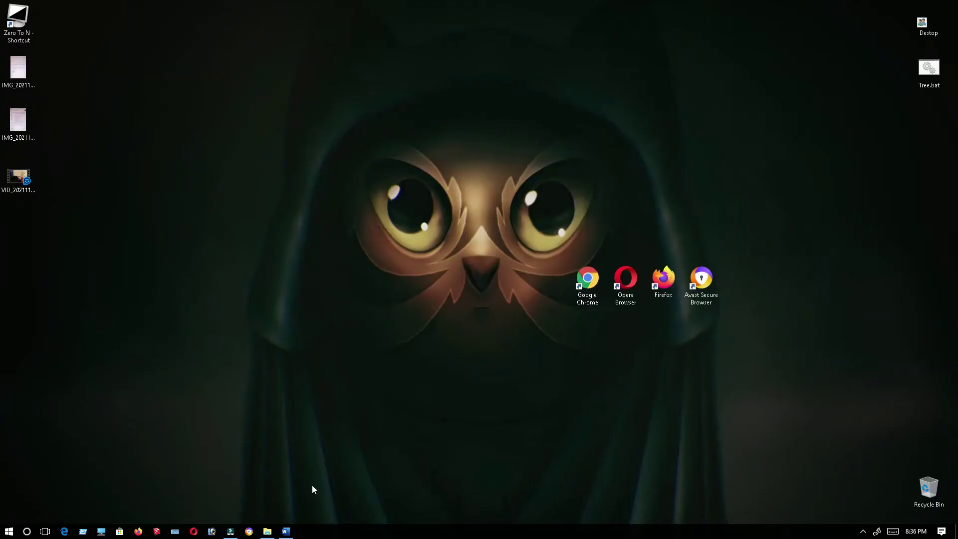
pyautogui.click(286, 532)
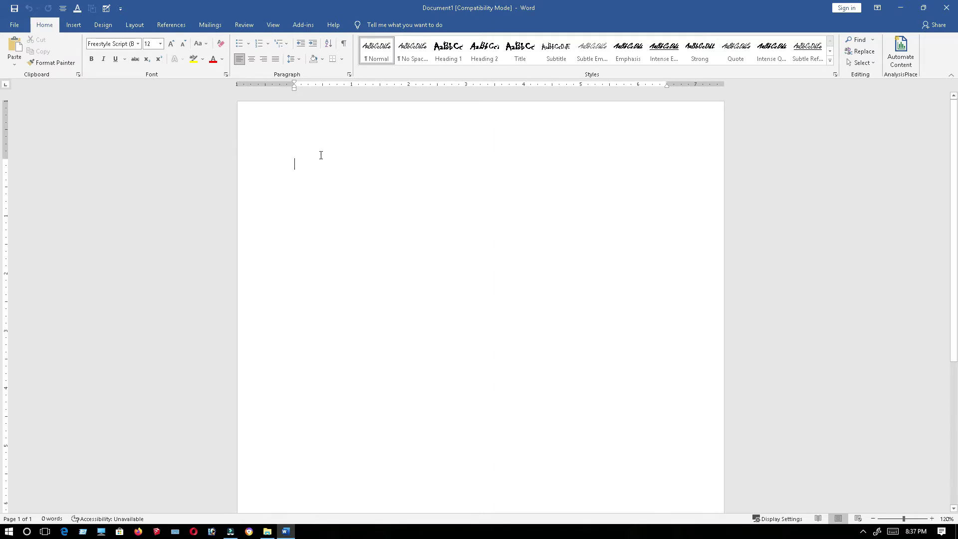
pyautogui.click(75, 29)
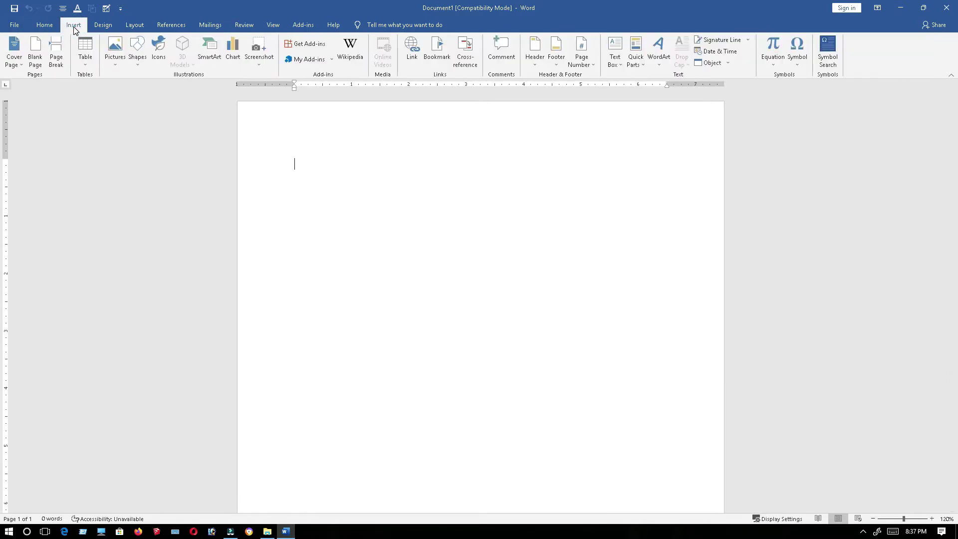
pyautogui.click(116, 49)
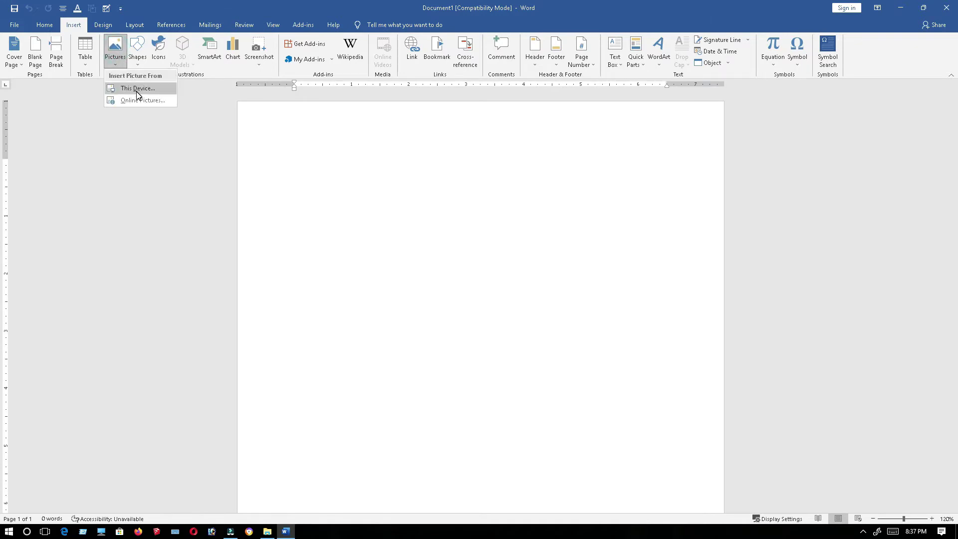
pyautogui.click(122, 88)
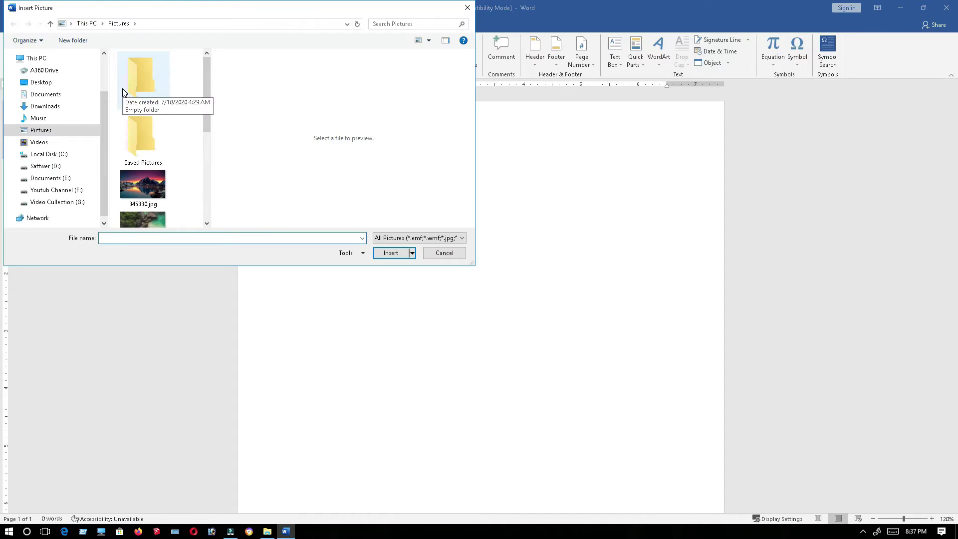
pyautogui.click(49, 83)
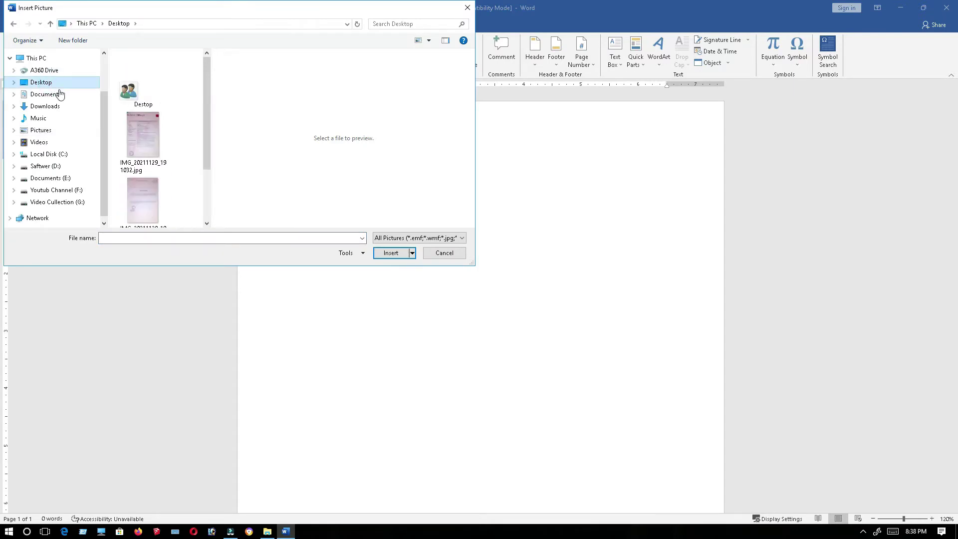
pyautogui.click(148, 134)
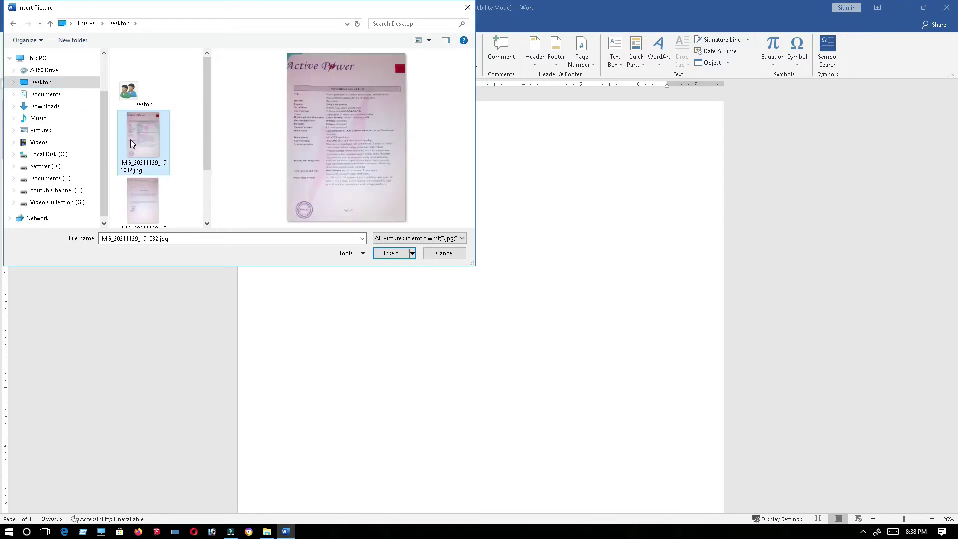
pyautogui.click(392, 253)
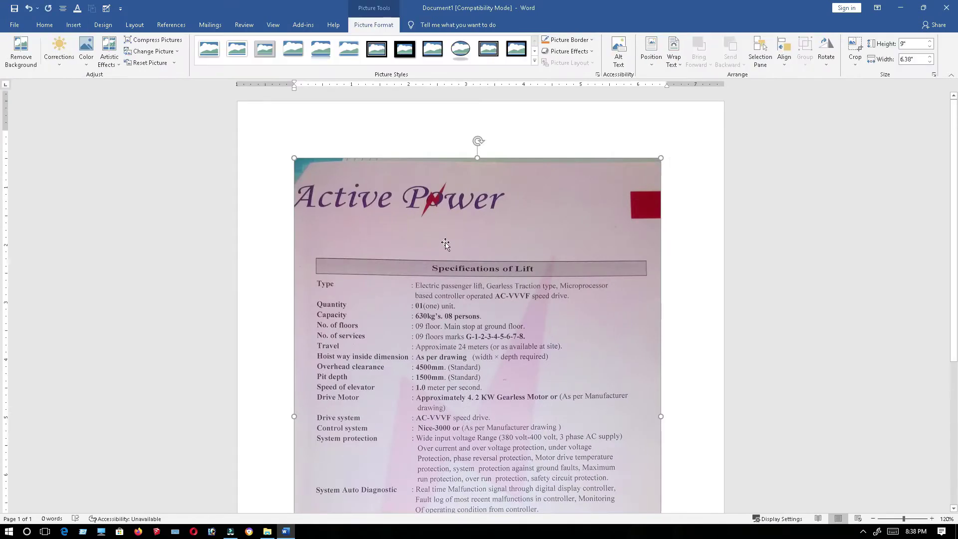
# Step: Crop away the Active Power letterhead above the "Specifications of Lift" heading and the stamp and page number below the text
pyautogui.scroll(-4, 445, 244)
pyautogui.scroll(3, 445, 243)
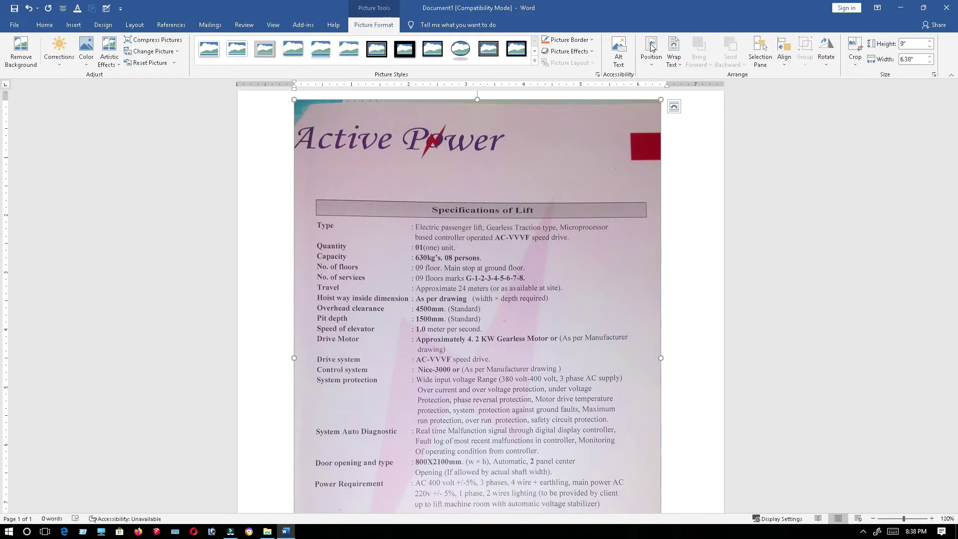
pyautogui.click(854, 48)
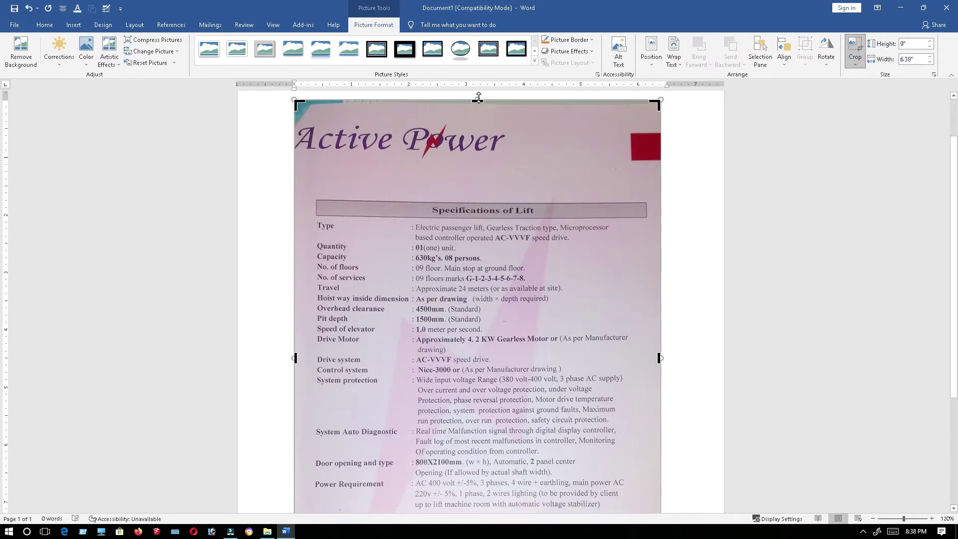
pyautogui.moveTo(478, 97); pyautogui.dragTo(477, 100)
pyautogui.moveTo(476, 100); pyautogui.dragTo(483, 198)
pyautogui.scroll(-5, 465, 182)
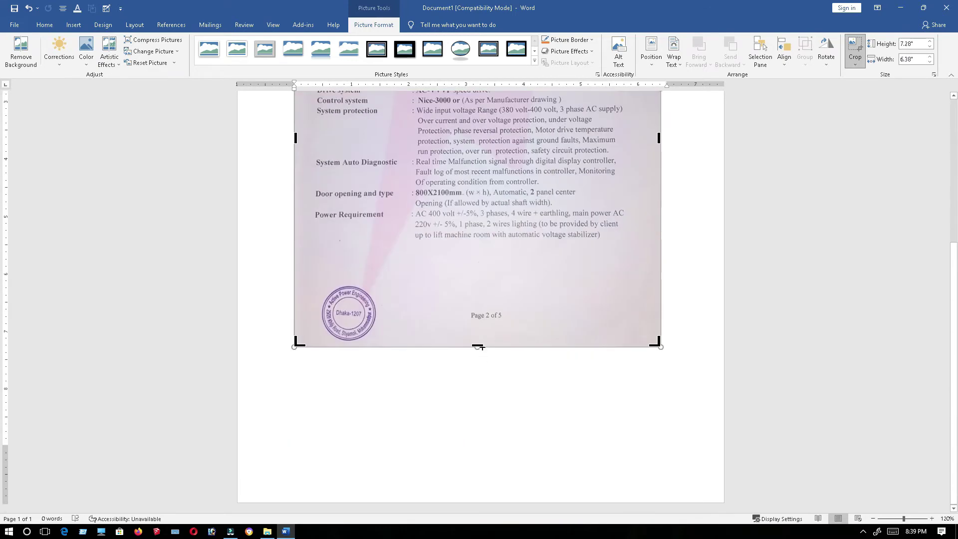
pyautogui.moveTo(477, 346); pyautogui.dragTo(477, 237)
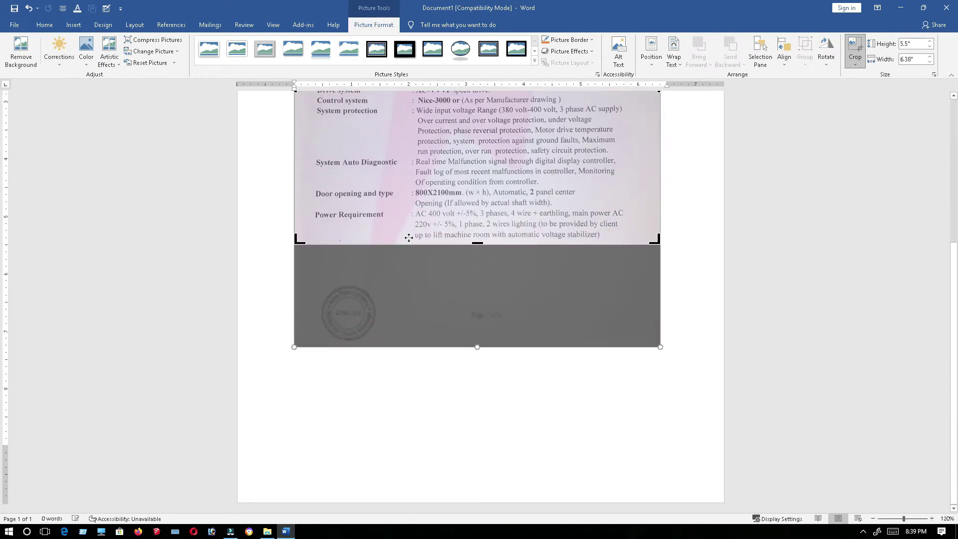
# Step: Crop both side margins of the picture close to the specification text, to about 5.51" wide, and apply the crop
pyautogui.scroll(5, 477, 237)
pyautogui.moveTo(296, 315); pyautogui.dragTo(316, 319)
pyautogui.moveTo(634, 317); pyautogui.dragTo(610, 317)
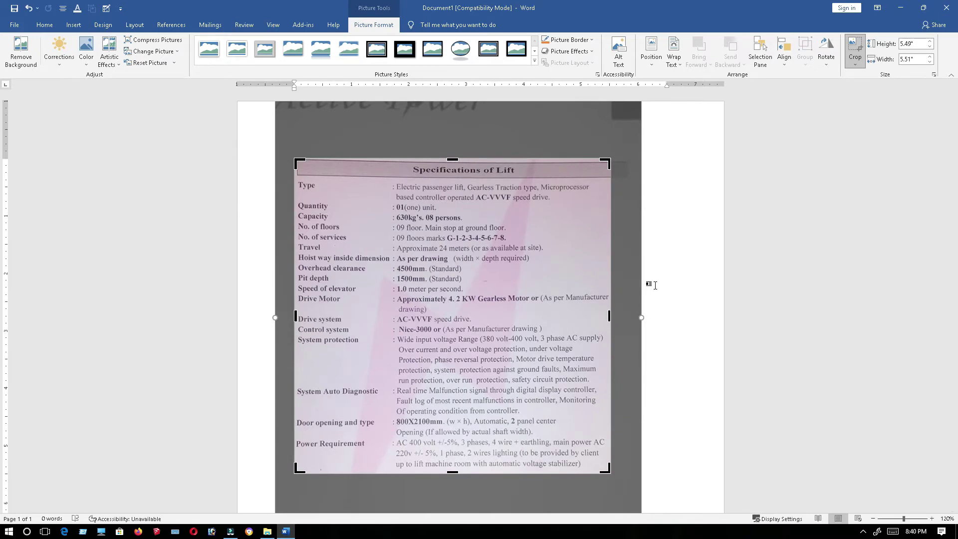
pyautogui.click(655, 285)
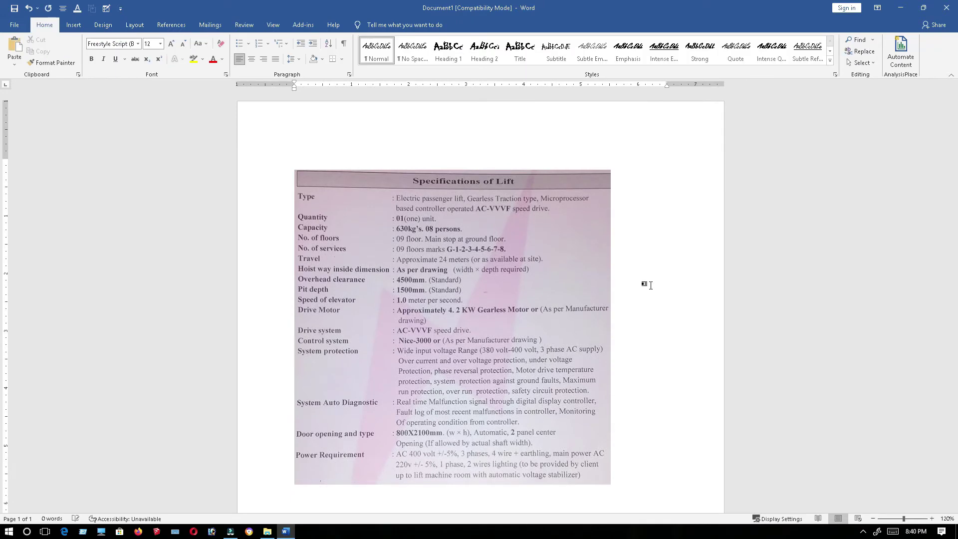
pyautogui.scroll(-4, 530, 284)
pyautogui.scroll(4, 530, 284)
# Step: Save the document to the Desktop as a PDF named IMG to Text, and close the published PDF
pyautogui.click(14, 26)
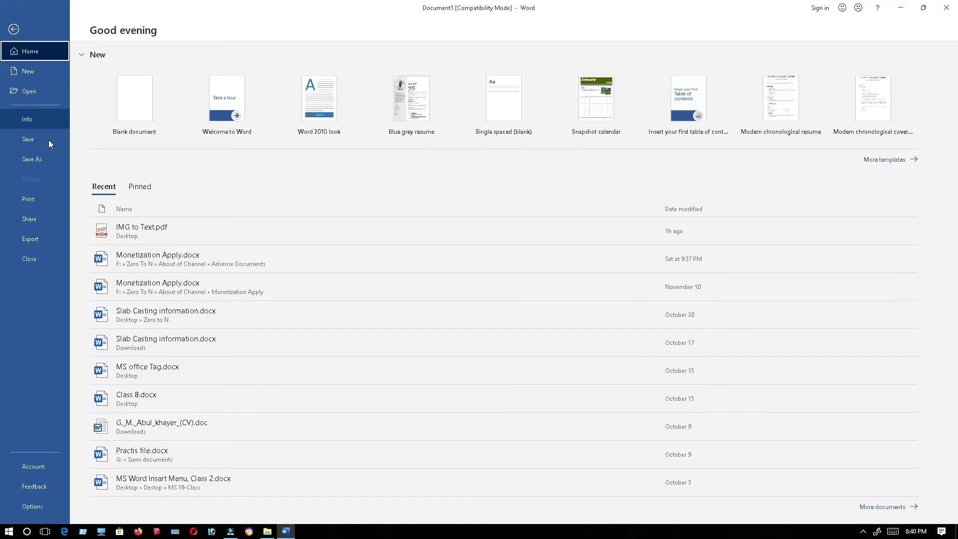
pyautogui.click(49, 160)
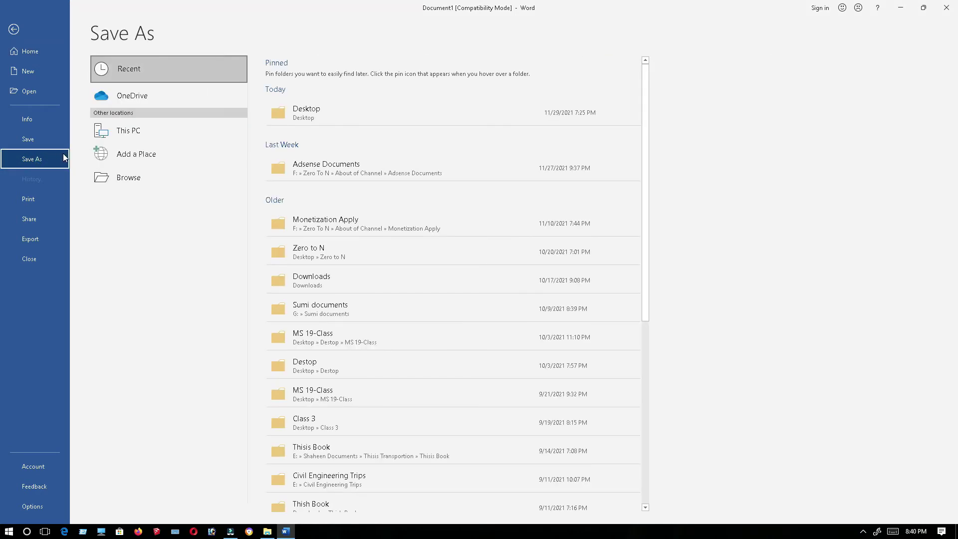
pyautogui.click(147, 178)
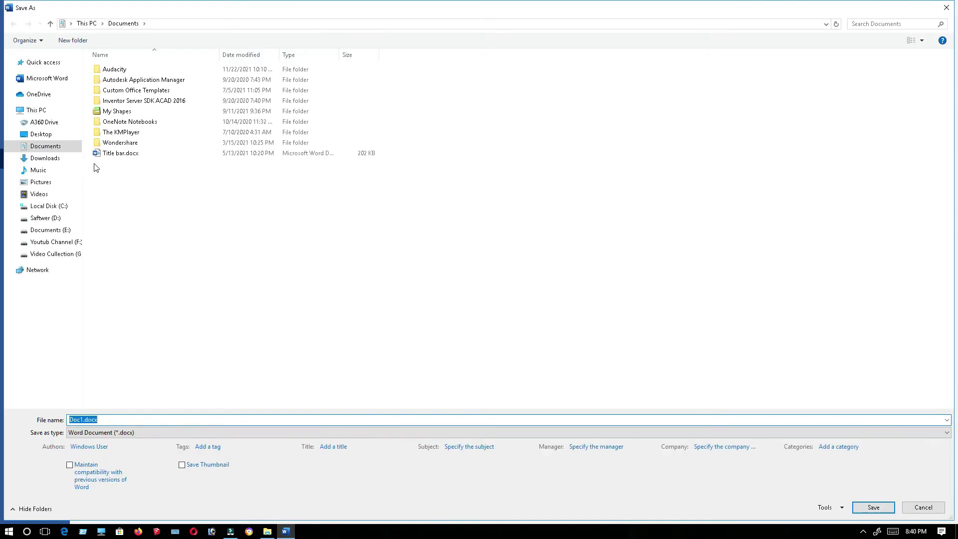
pyautogui.click(43, 134)
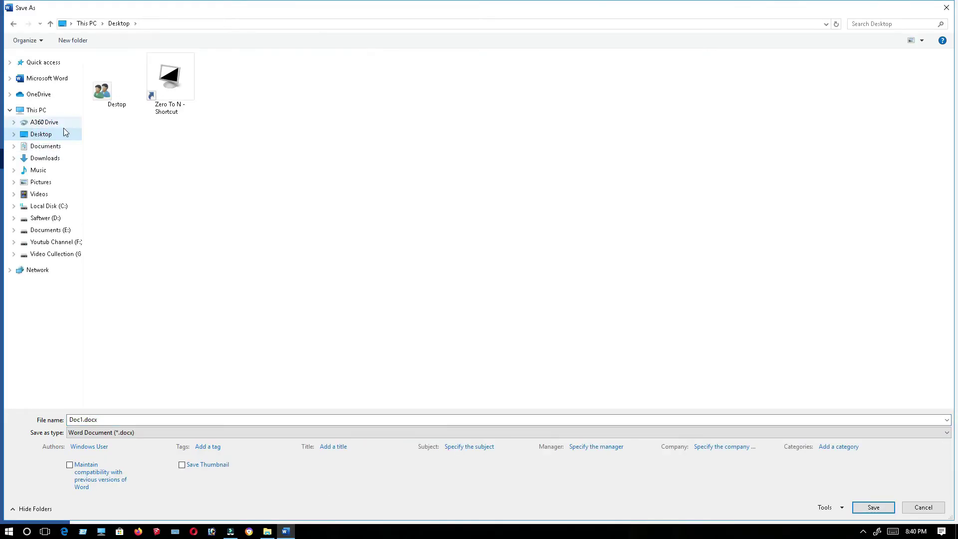
pyautogui.click(114, 420)
pyautogui.write('IMG ')
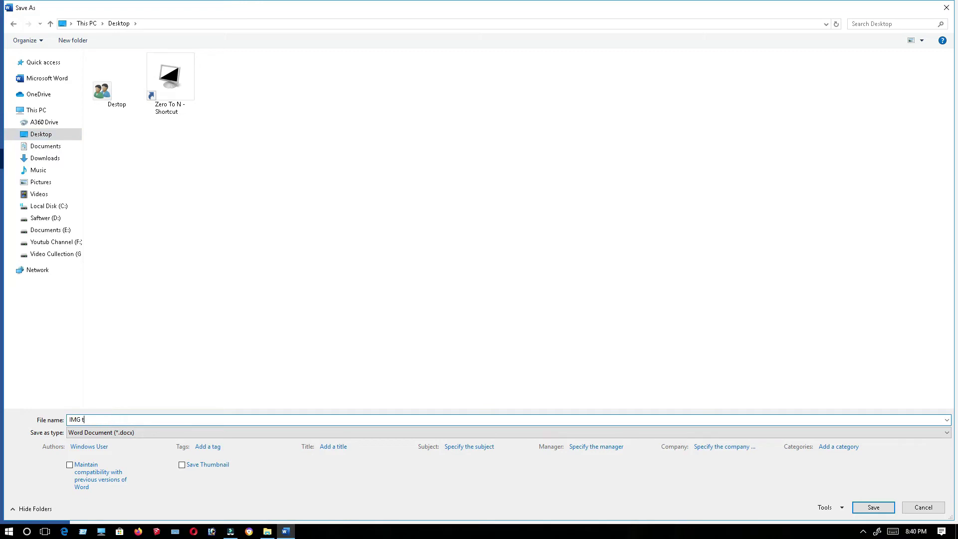
pyautogui.write('to Text')
pyautogui.click(175, 421)
pyautogui.click(91, 434)
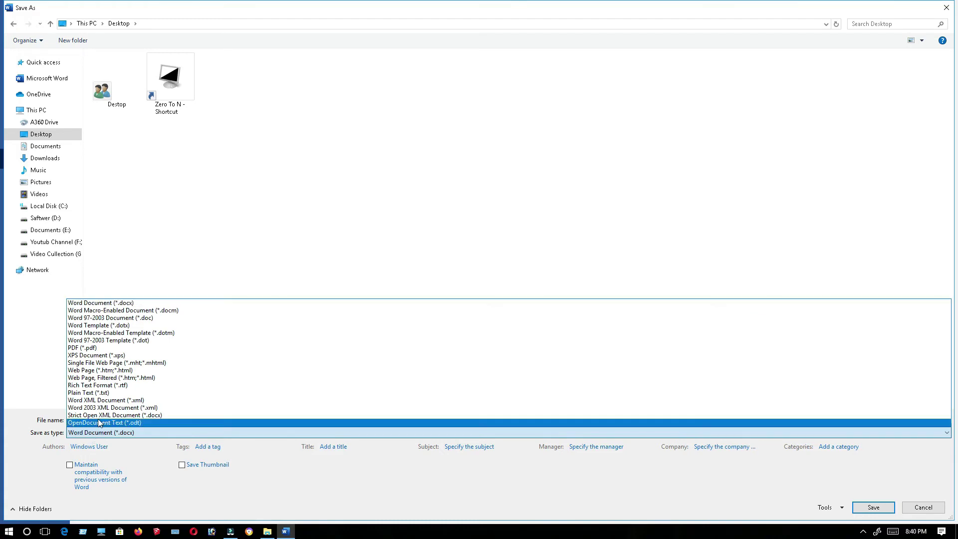
pyautogui.click(94, 347)
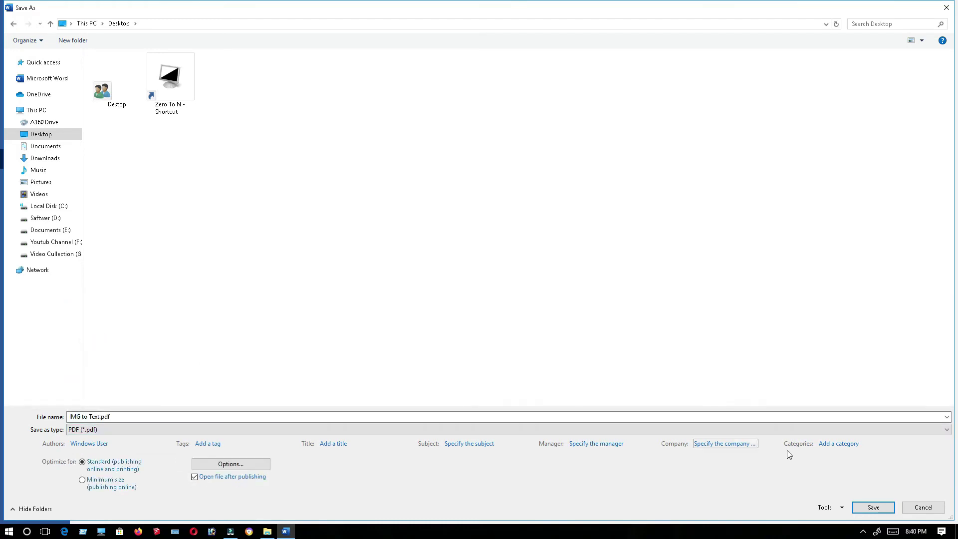
pyautogui.click(884, 511)
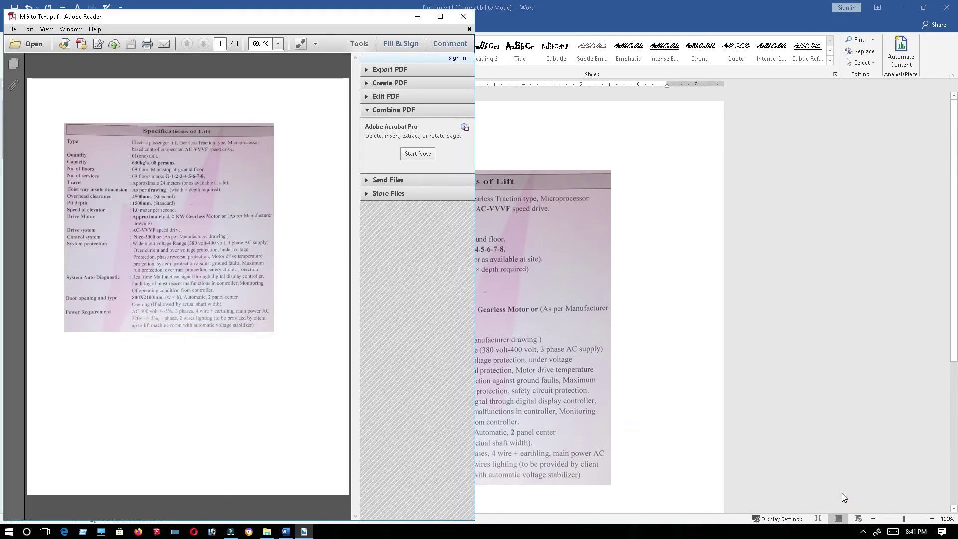
pyautogui.click(464, 17)
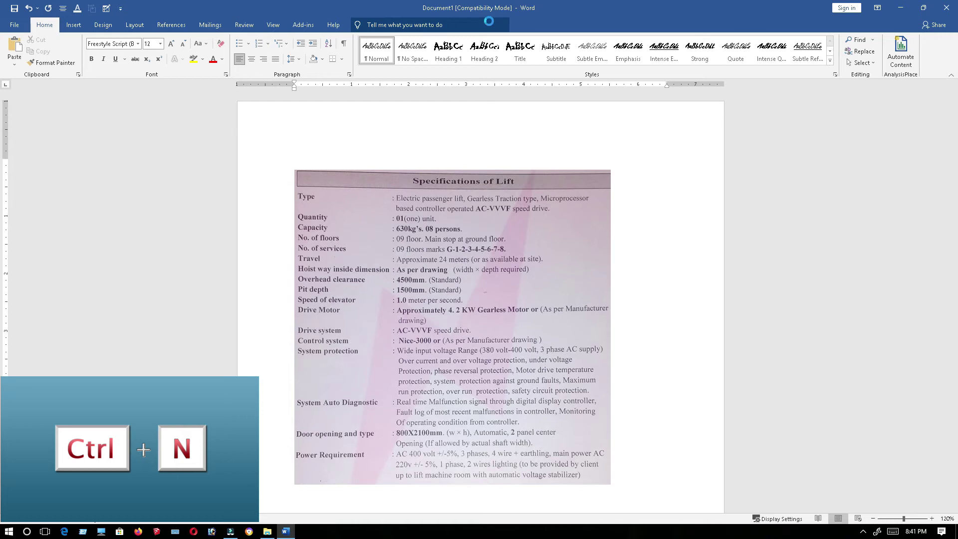
# Step: Create a new blank document, and check IMG to Text.pdf from the Desktop in Adobe Reader before returning to Word
pyautogui.hotkey('ctrl', 'n')
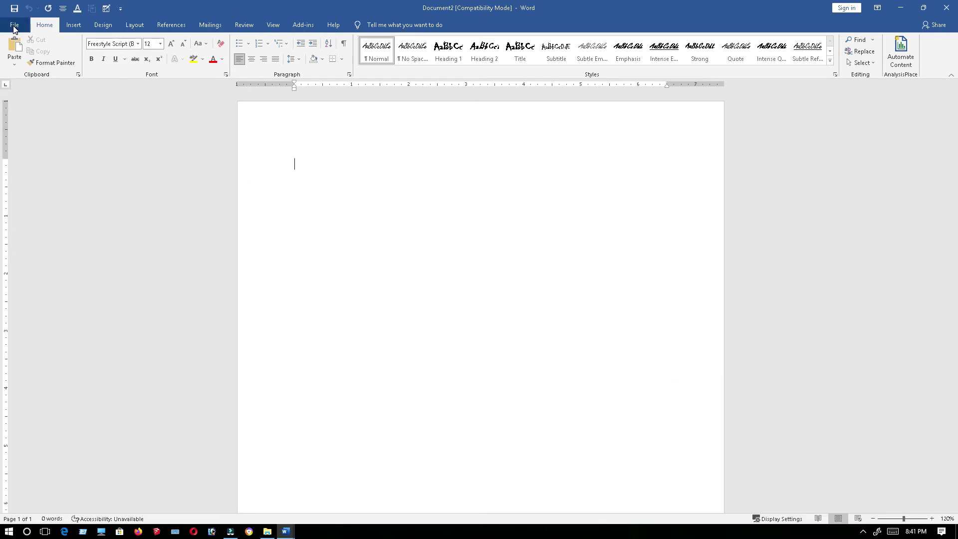
pyautogui.click(901, 8)
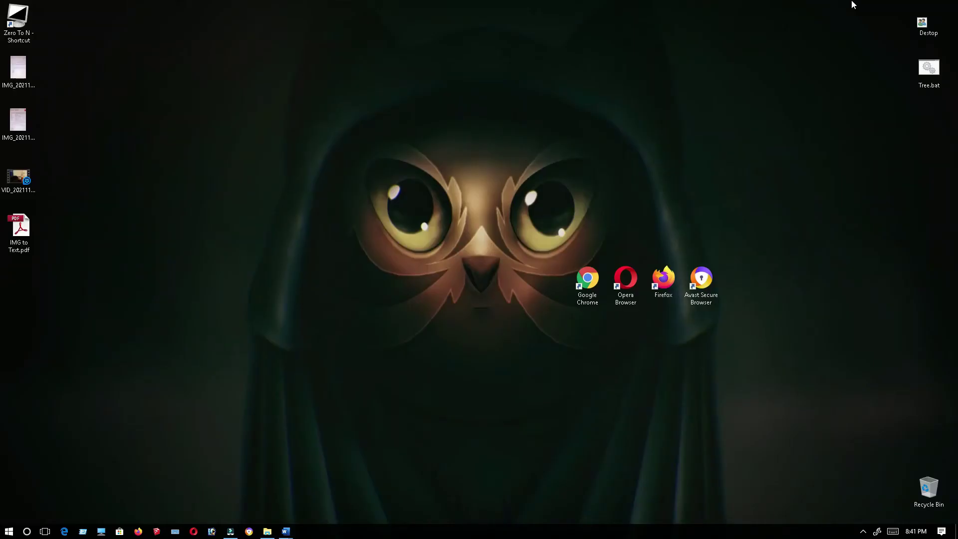
pyautogui.doubleClick(32, 234)
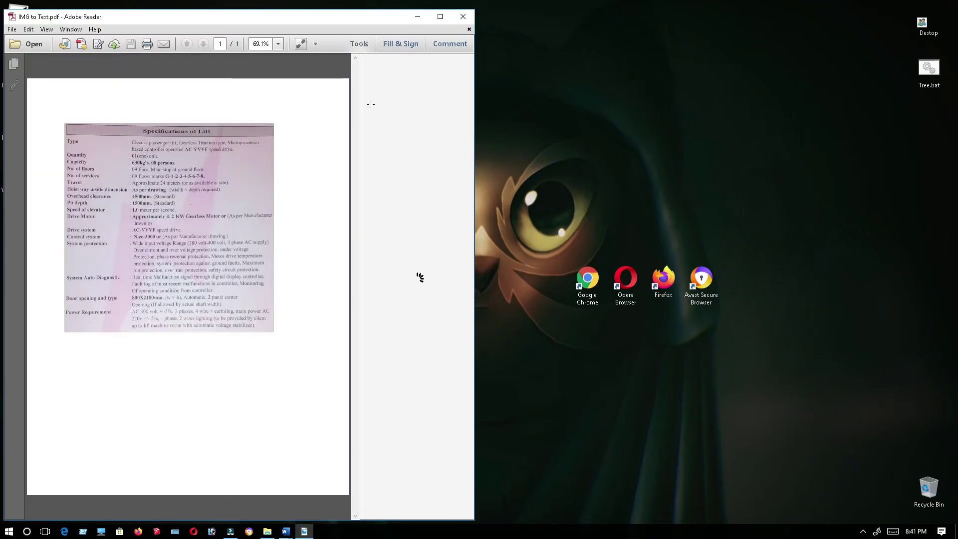
pyautogui.click(463, 16)
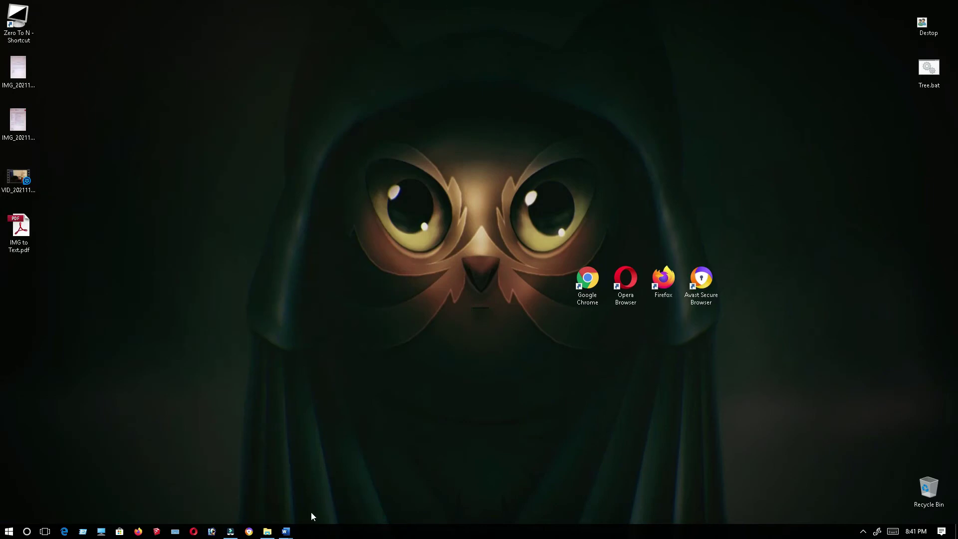
pyautogui.moveTo(286, 533)
pyautogui.click(348, 498)
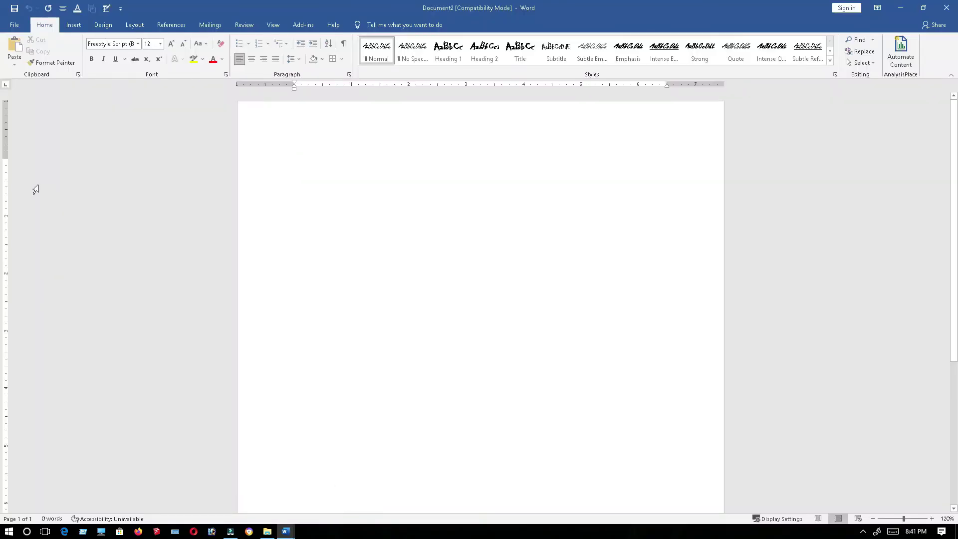
# Step: Open IMG to Text.pdf from the Desktop in Word, converting it to an editable document, and look through the text
pyautogui.click(14, 25)
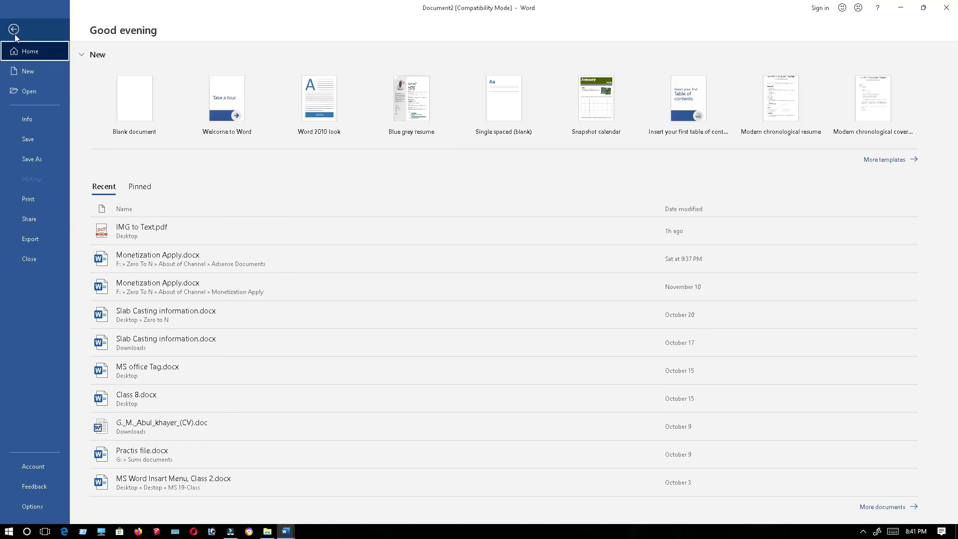
pyautogui.click(33, 91)
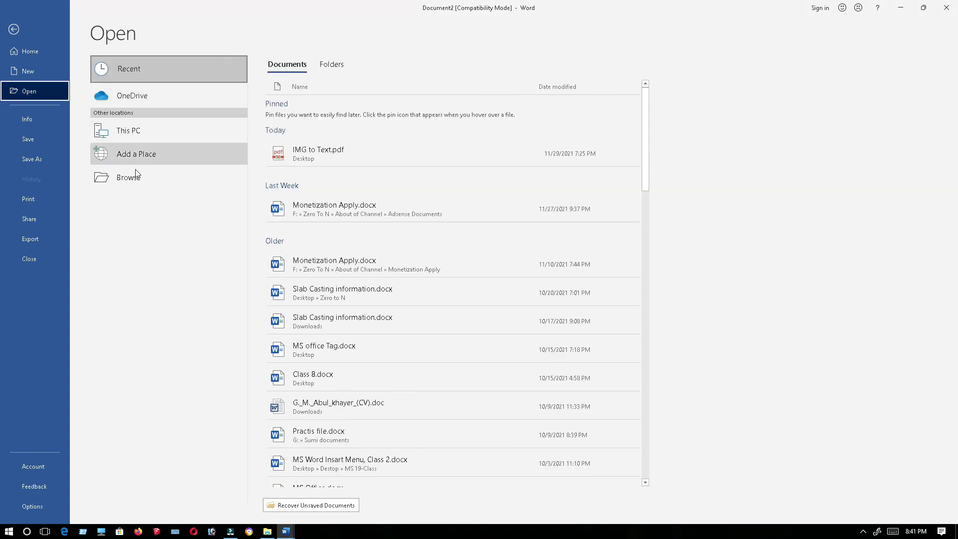
pyautogui.click(133, 183)
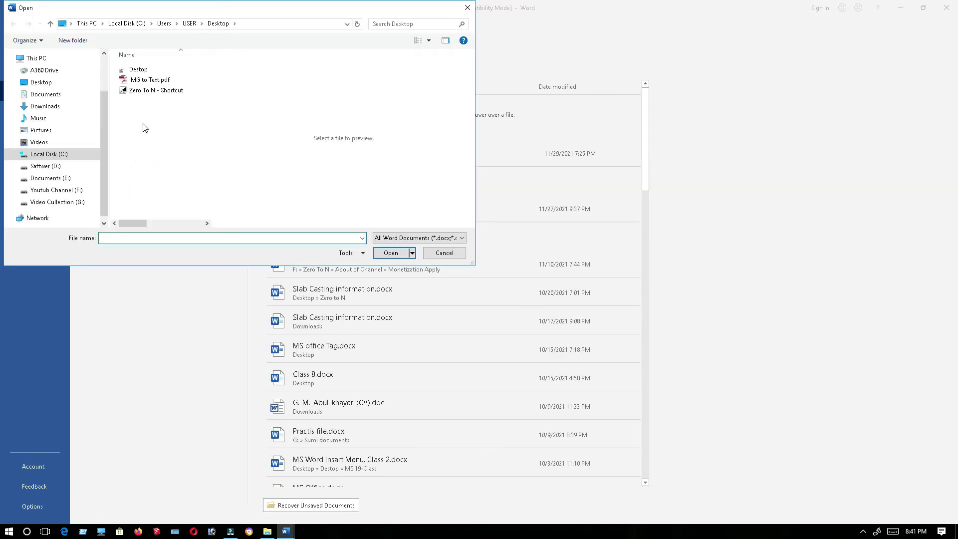
pyautogui.click(159, 84)
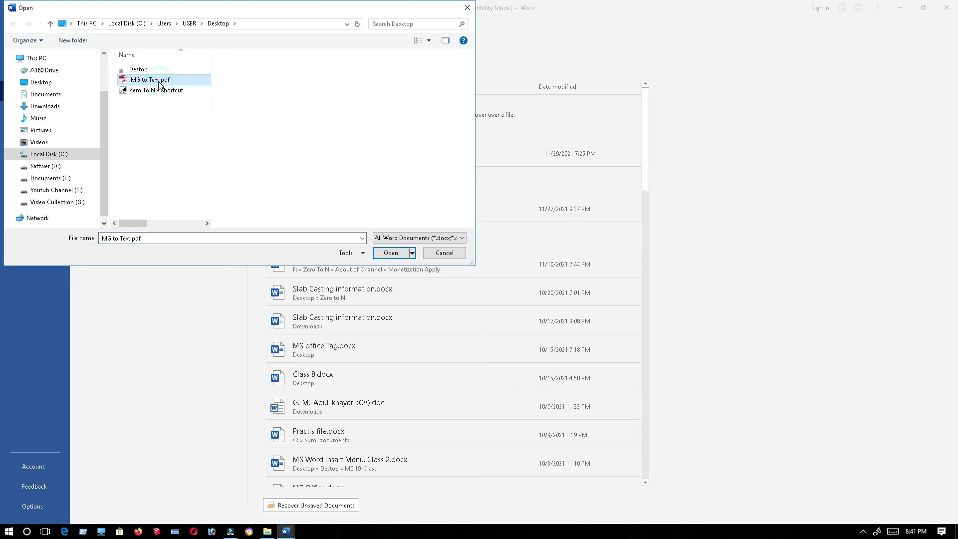
pyautogui.click(390, 253)
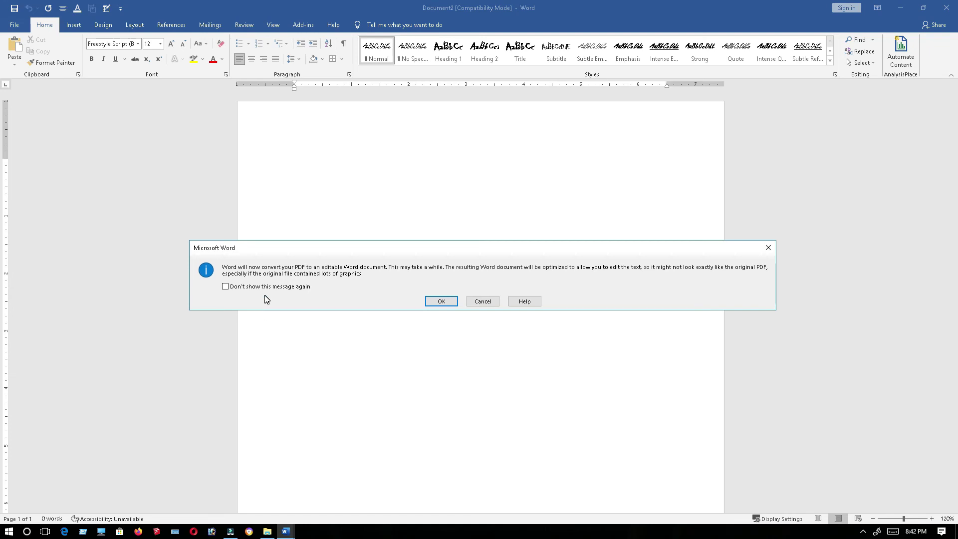
pyautogui.click(441, 301)
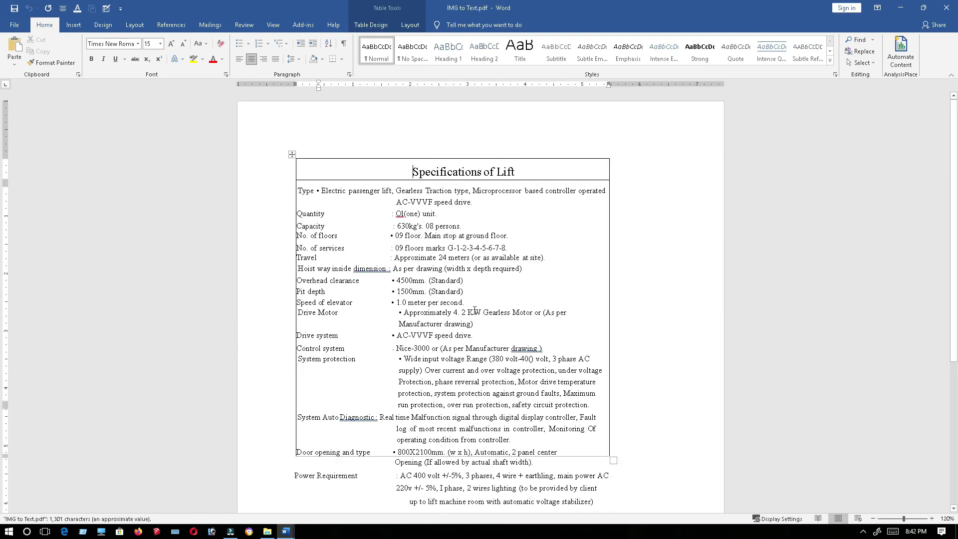
pyautogui.scroll(-8, 475, 310)
pyautogui.scroll(7, 428, 250)
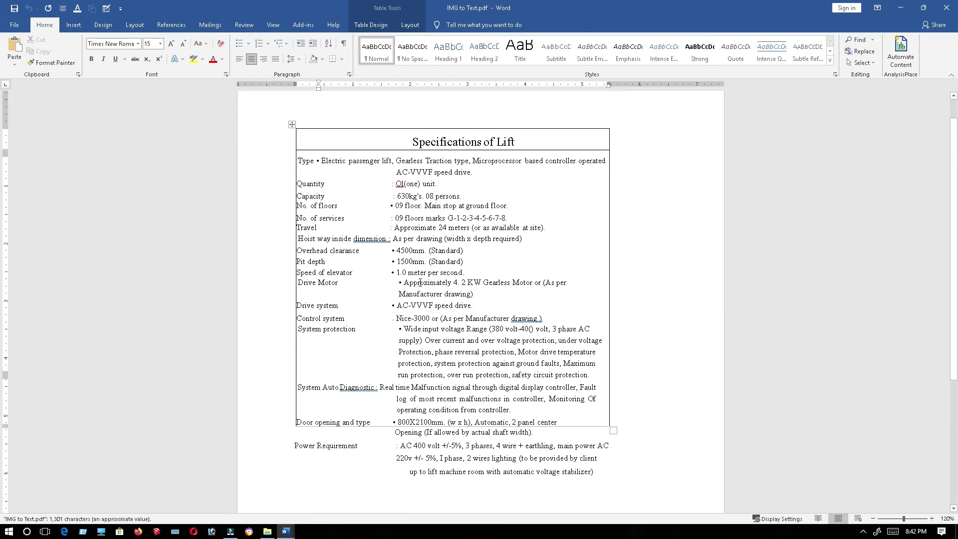
# Step: Insert "Zero to N" before "Type" at the start of the first specification line and colour the inserted words red
pyautogui.click(299, 160)
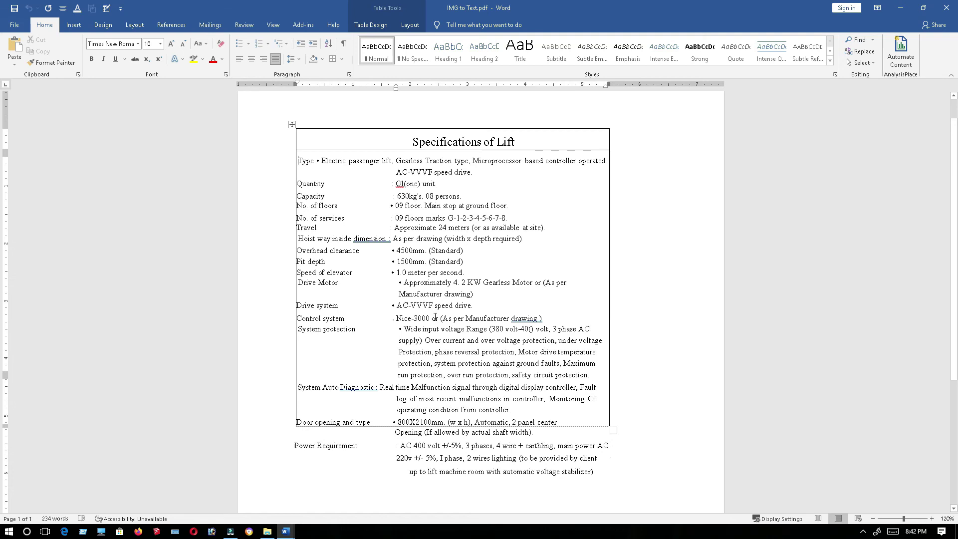
pyautogui.write('Zero to')
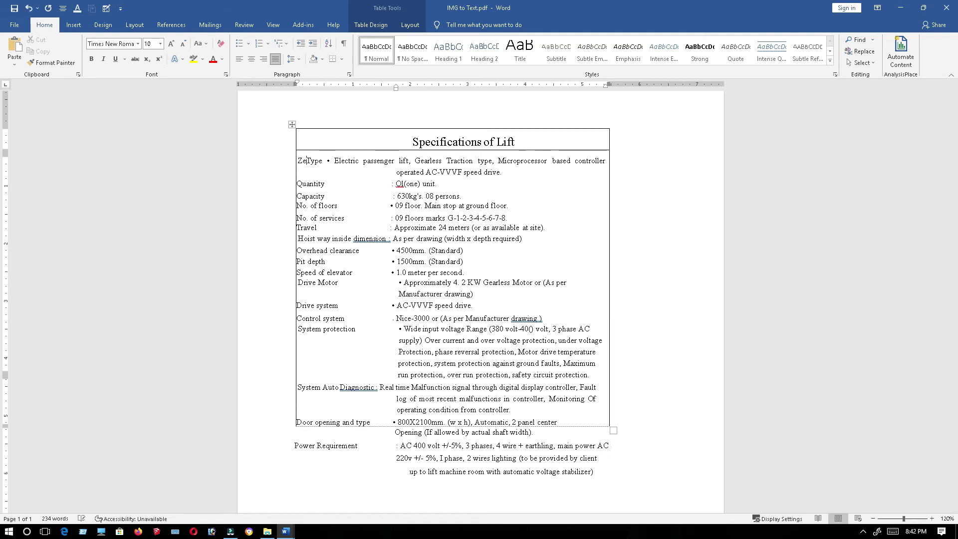
pyautogui.write(' N')
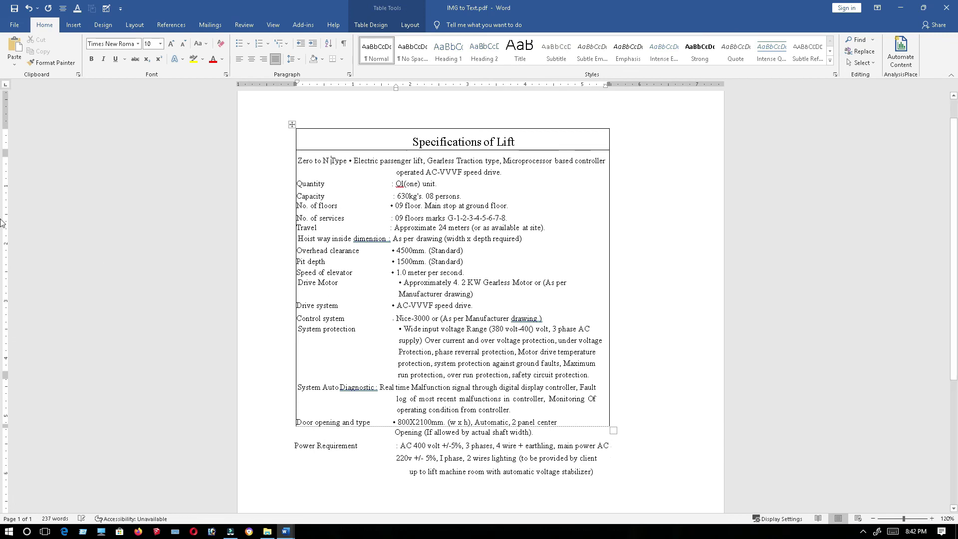
pyautogui.moveTo(330, 160); pyautogui.dragTo(298, 160)
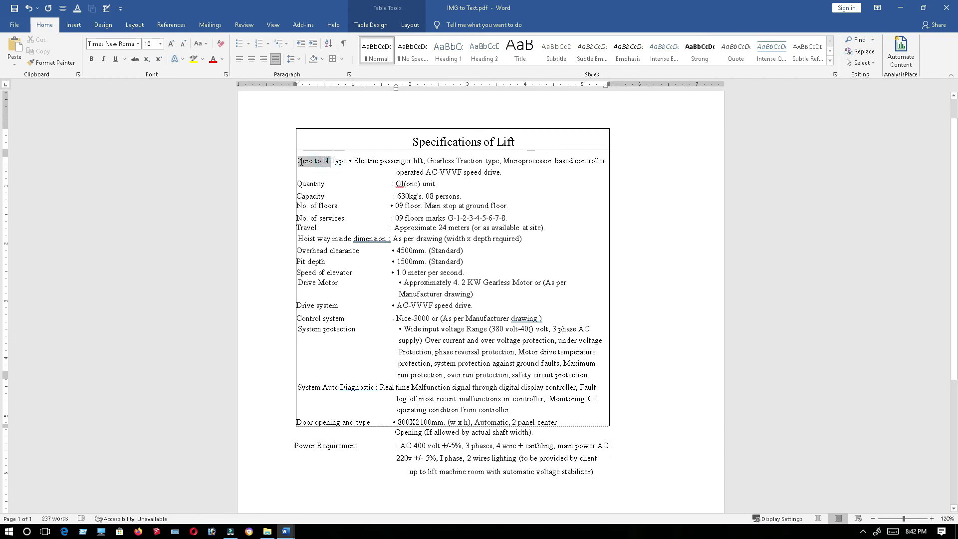
pyautogui.click(213, 61)
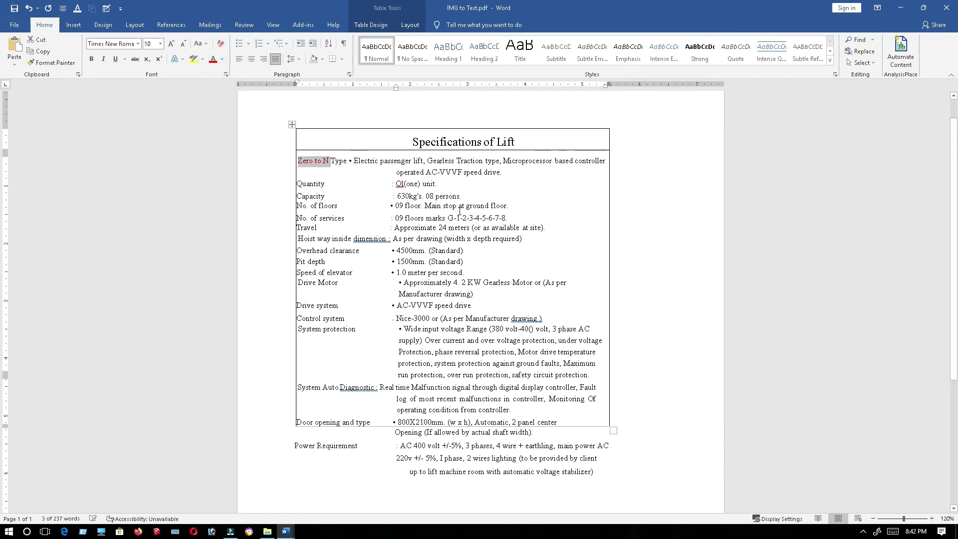
# Step: Make the specification text bold from "Electric passenger lift" through "As per drawing (width" in the hoist way line
pyautogui.moveTo(349, 160); pyautogui.dragTo(460, 239)
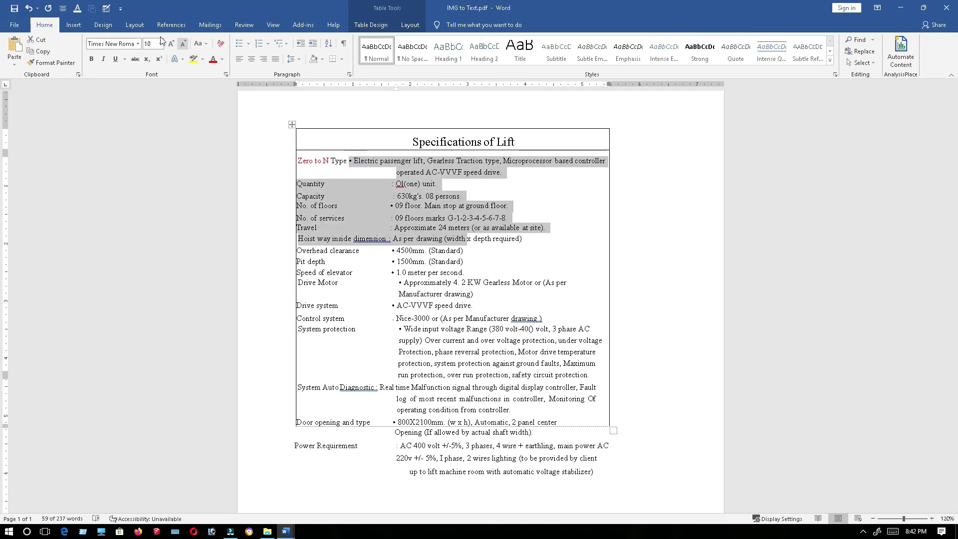
pyautogui.click(91, 61)
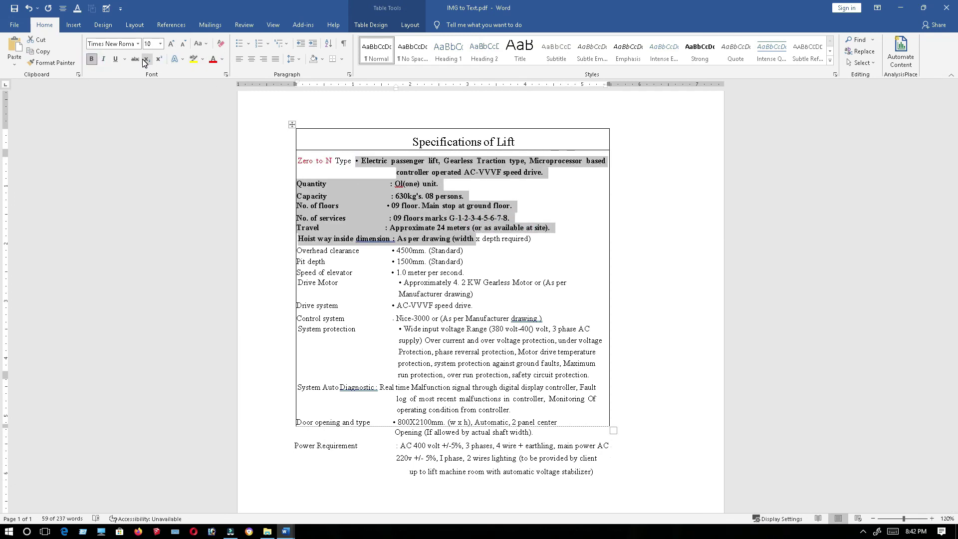